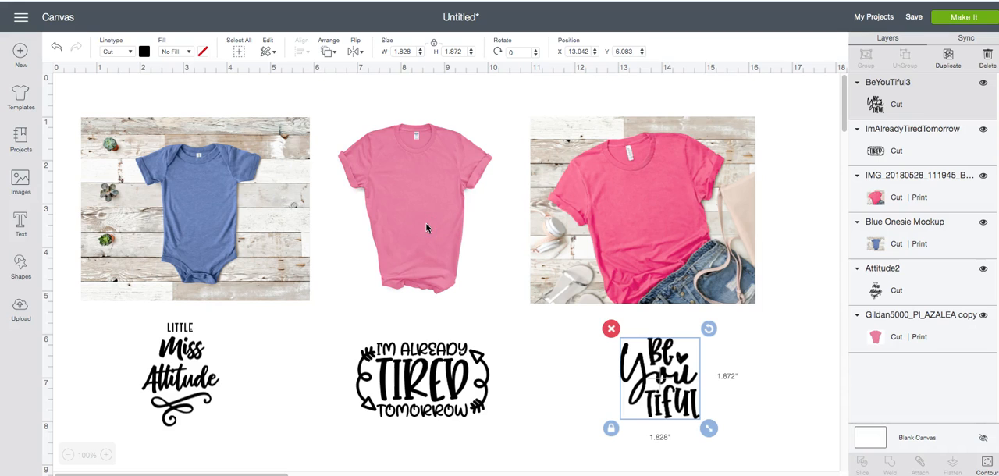
click(390, 181)
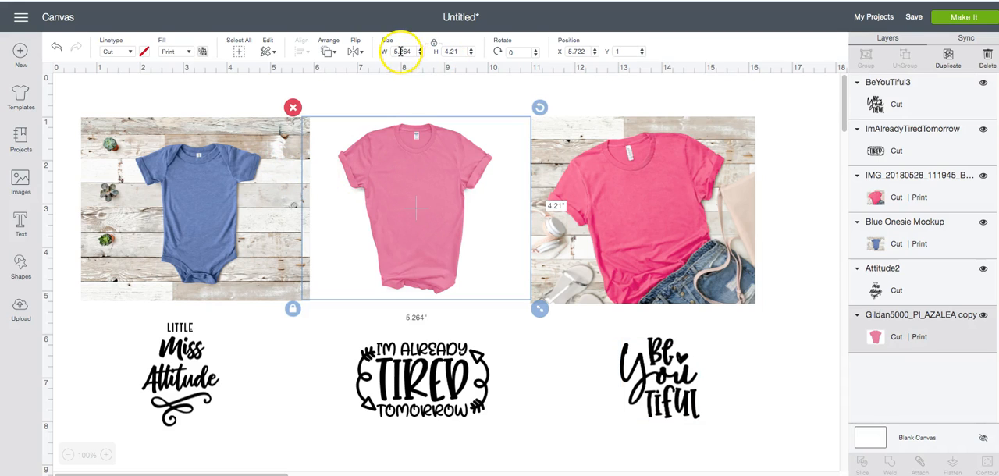
click(251, 162)
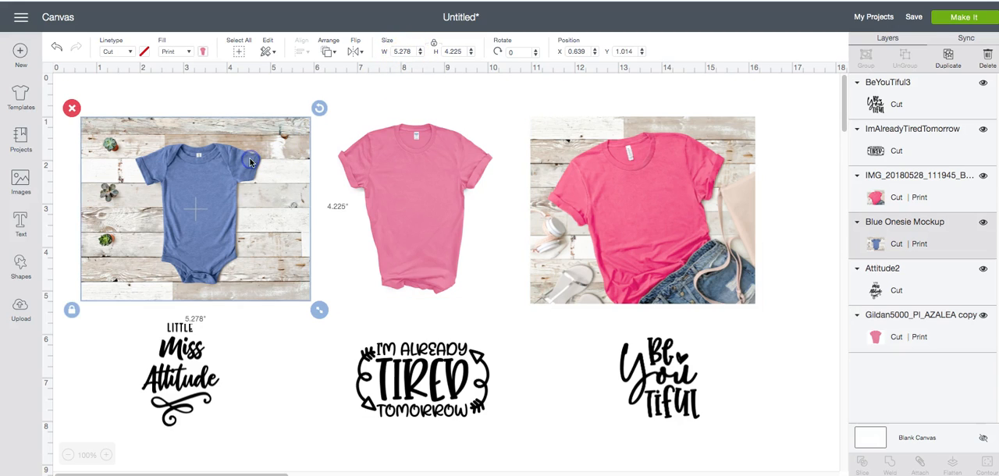
click(663, 201)
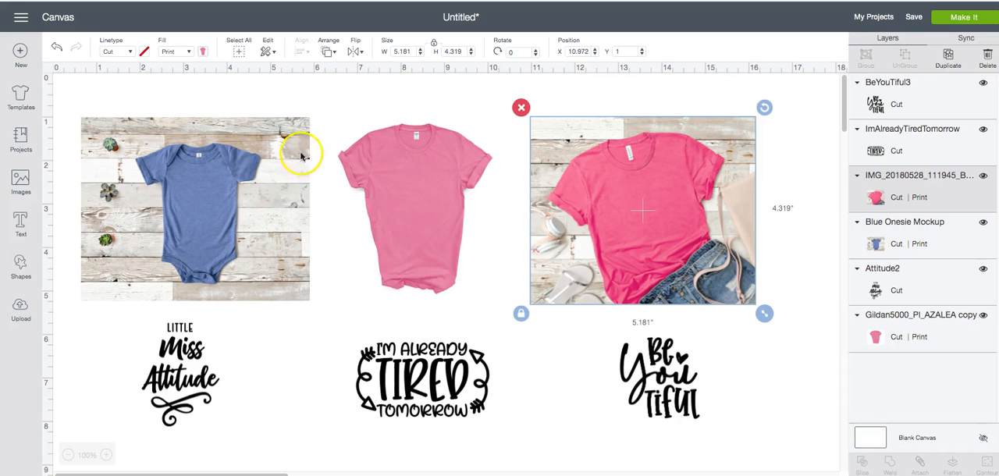
click(144, 349)
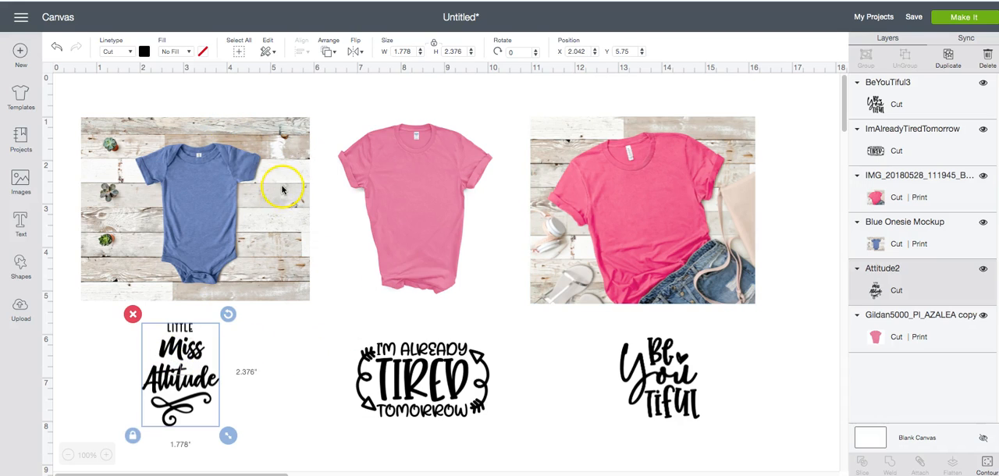
click(422, 385)
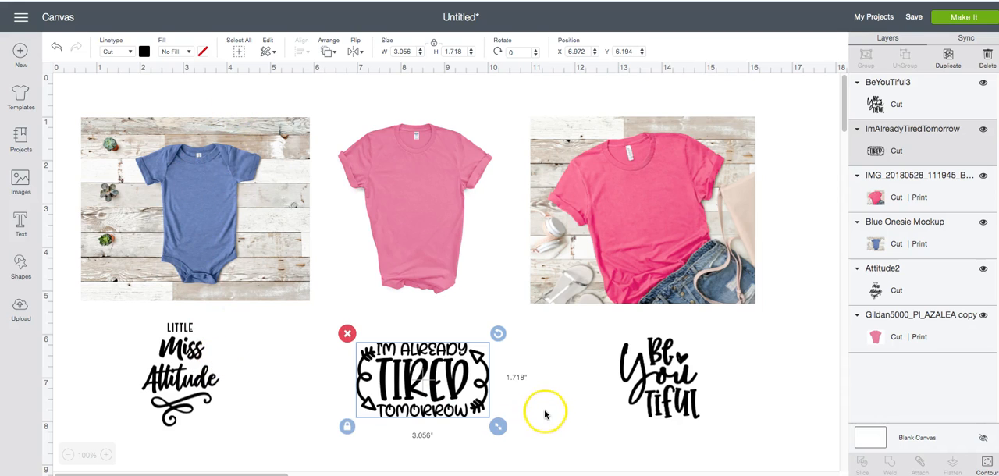
click(574, 412)
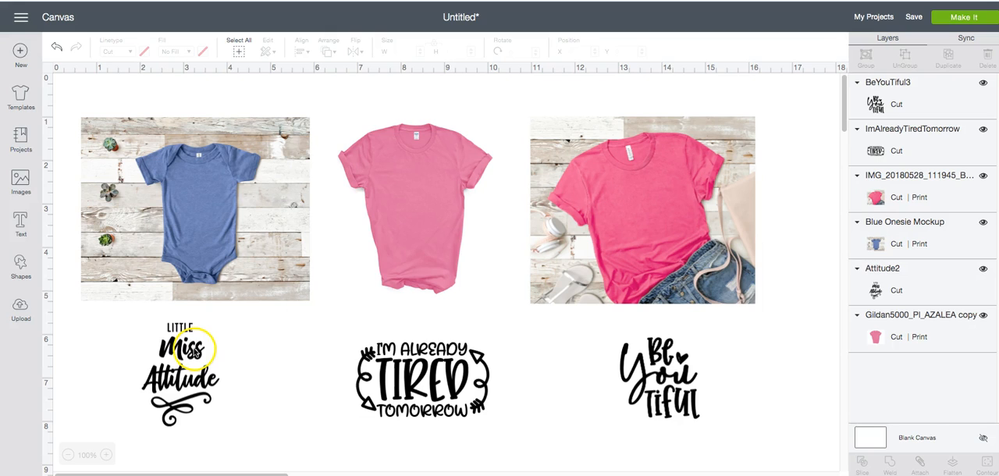
Change the "Little Miss Attitude" design's material color from the palette to white.
click(196, 351)
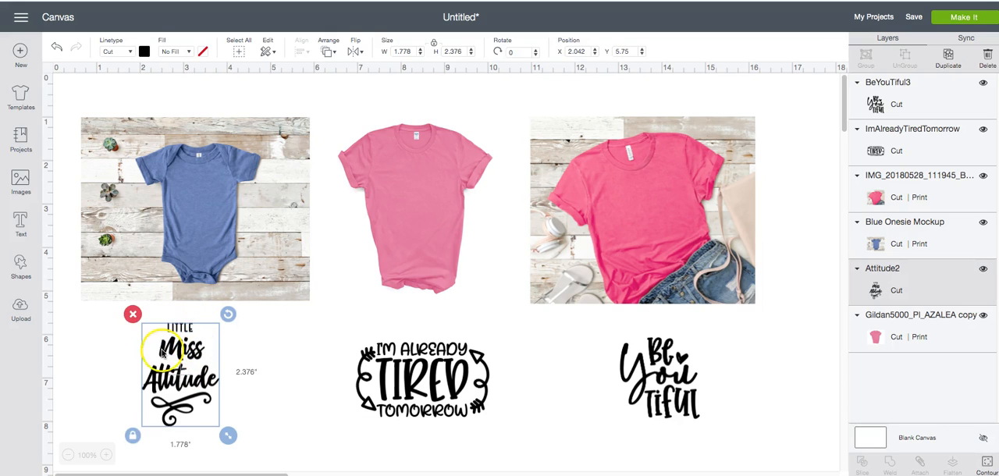
click(145, 52)
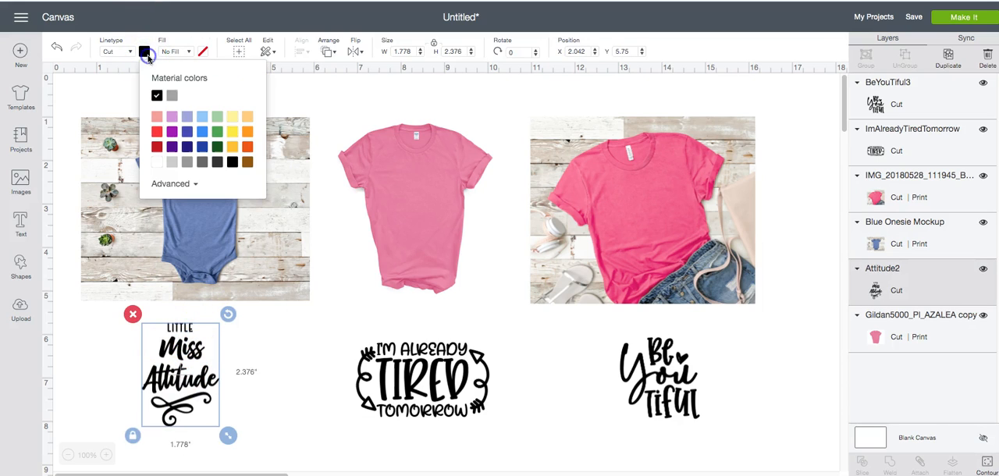
click(156, 167)
click(170, 393)
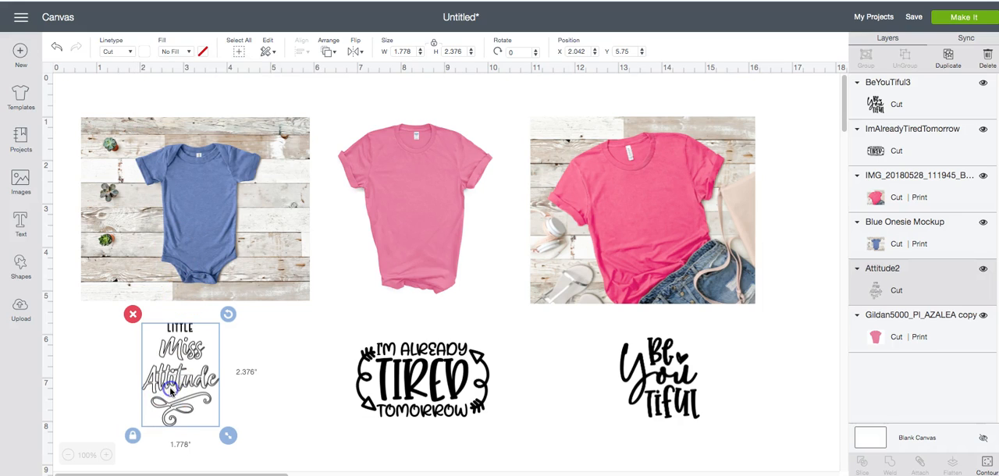
Move the "Little Miss Attitude" design onto the blue onesie mockup and send it to the front.
drag(187, 398, 206, 243)
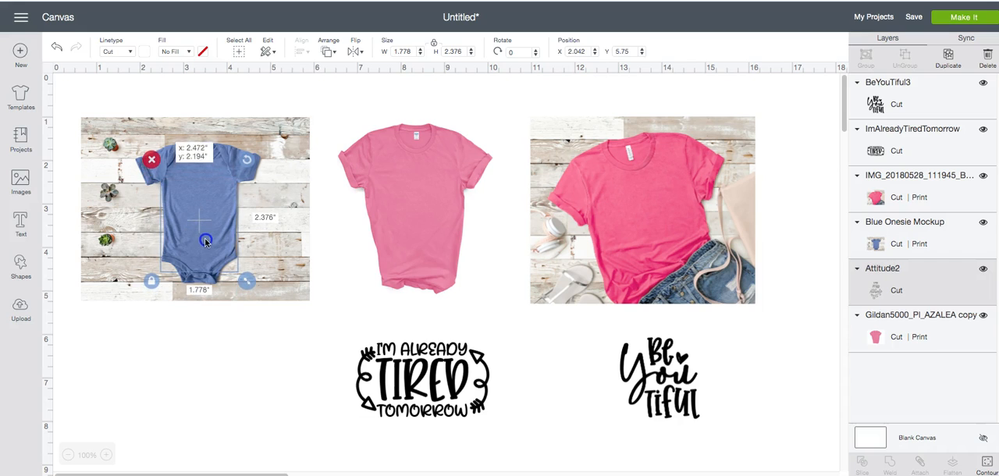
click(329, 51)
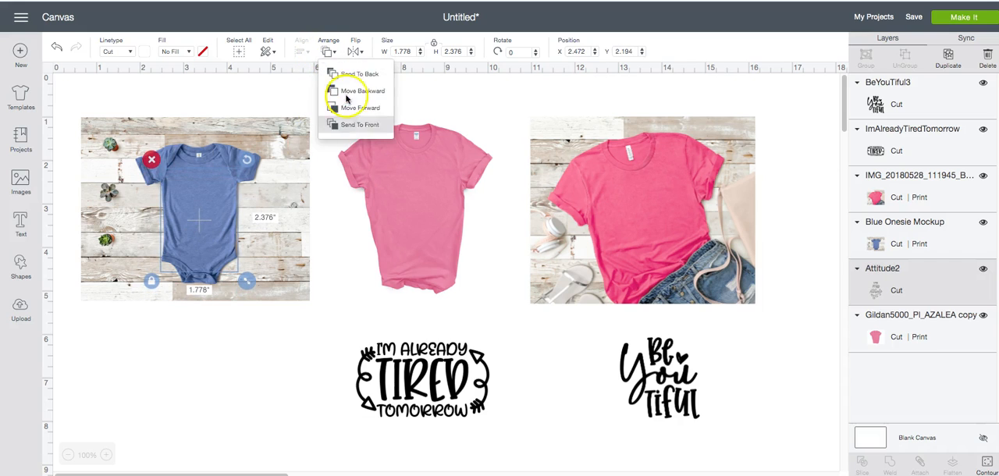
click(354, 125)
drag(207, 249, 209, 244)
Shrink the "Little Miss Attitude" design to about 1.07 by 1.43 inches and center it on the onesie's chest.
drag(249, 285, 230, 246)
drag(185, 188, 197, 192)
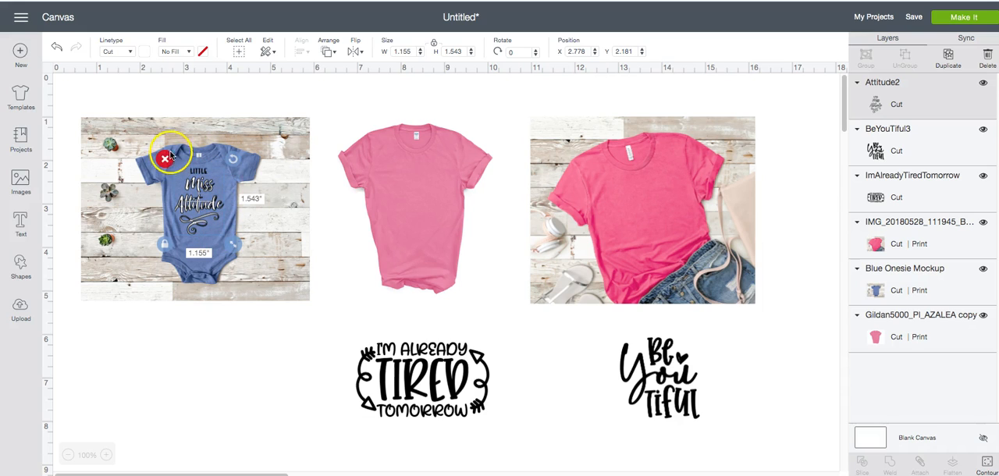
drag(231, 248, 227, 243)
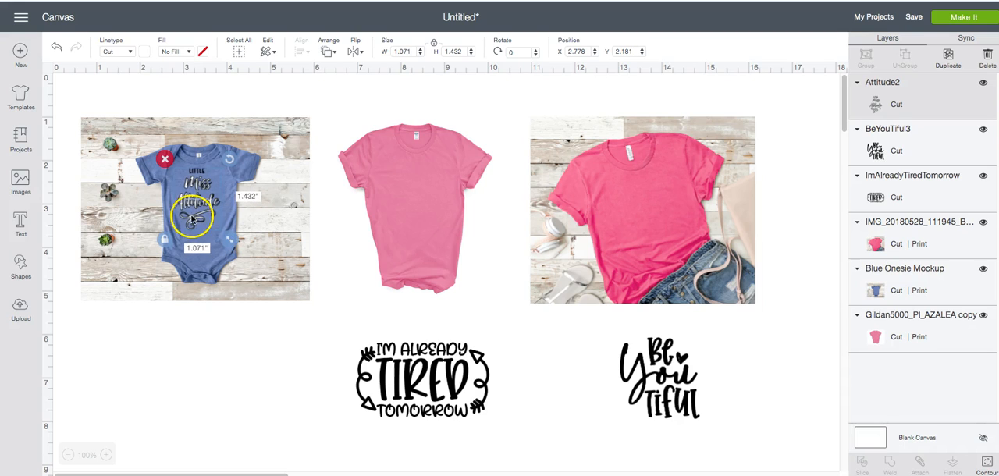
Flatten the "Little Miss Attitude" design and the blue onesie mockup into one printable image.
click(235, 359)
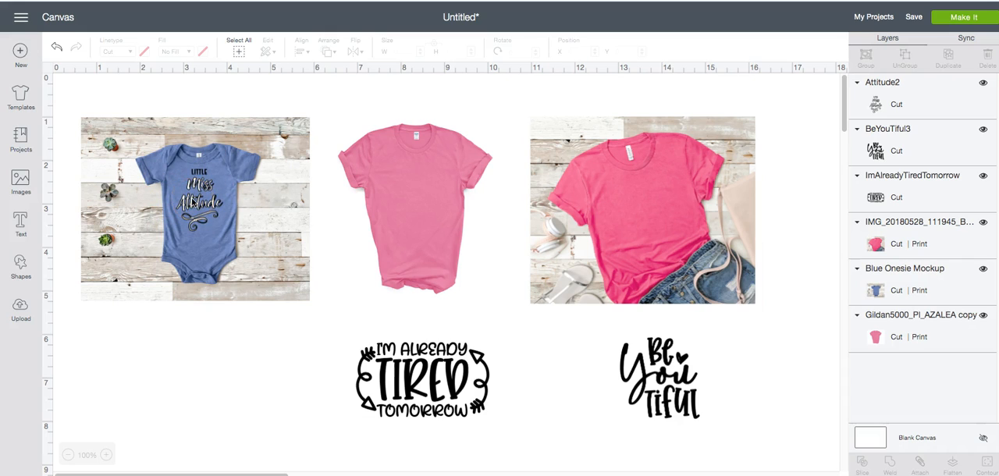
drag(95, 92, 247, 318)
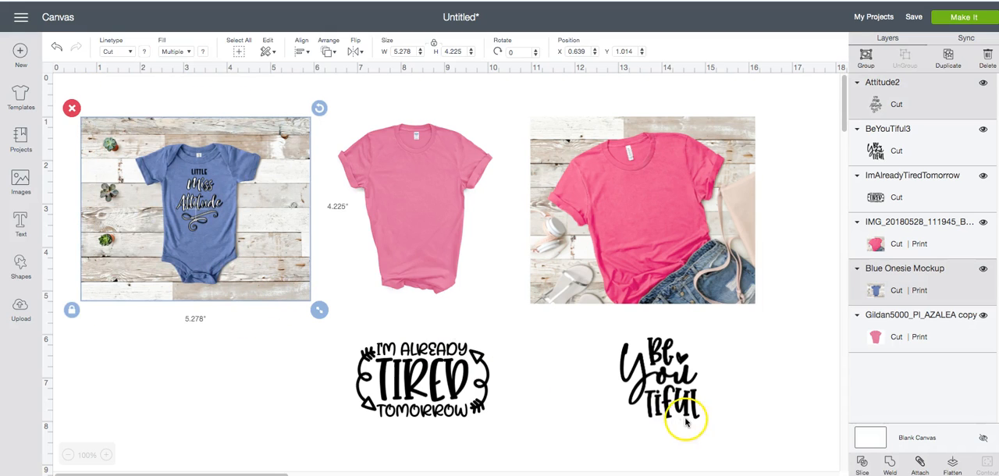
click(953, 465)
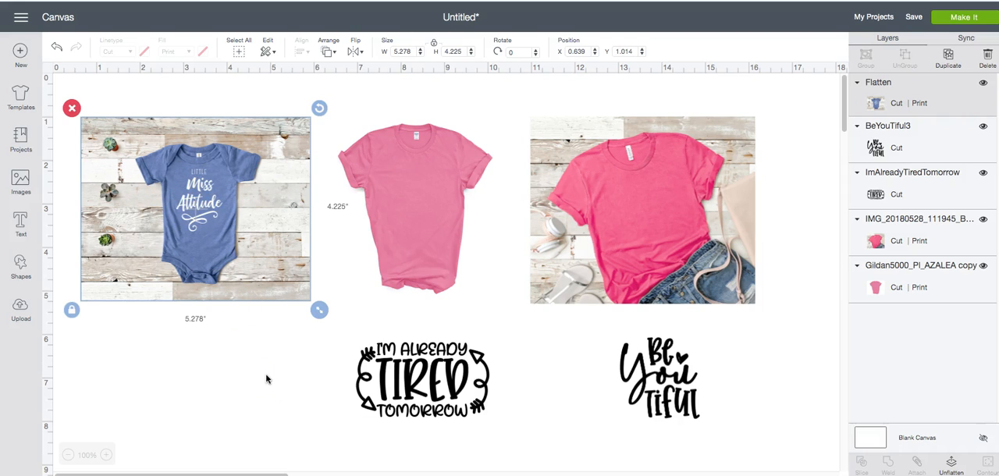
click(420, 383)
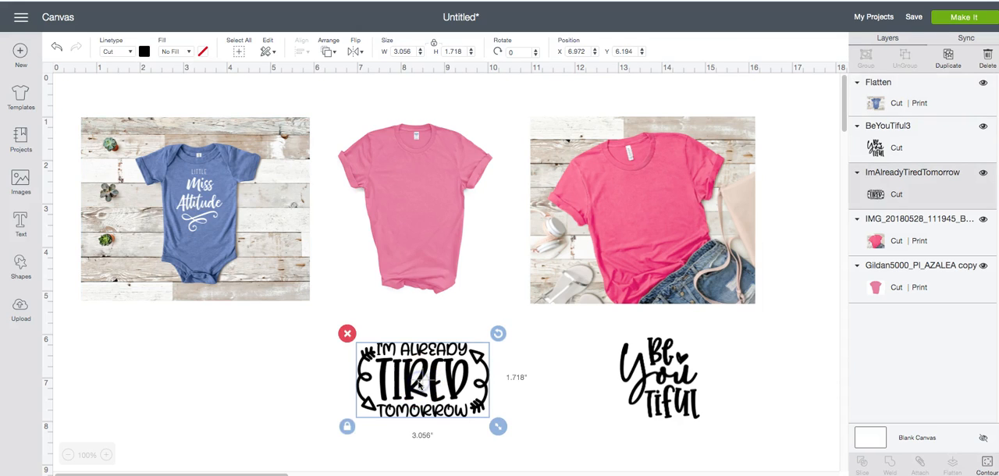
click(145, 52)
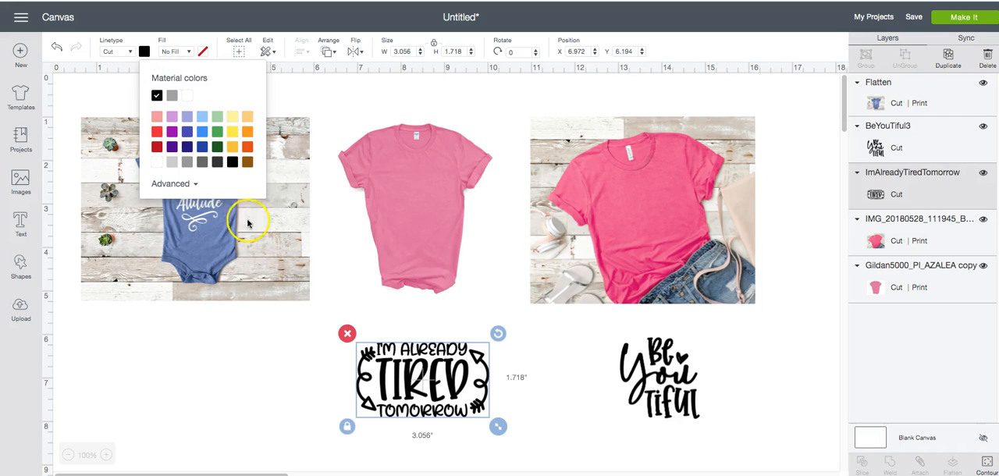
click(265, 337)
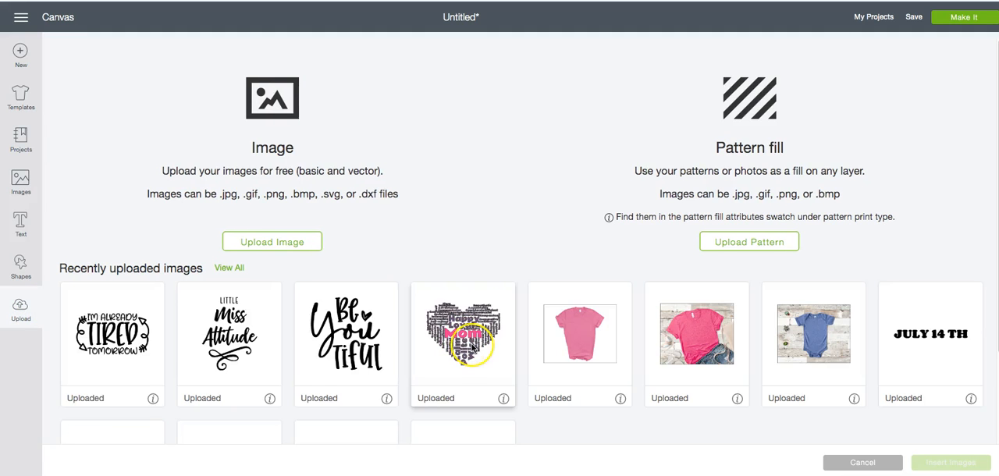
Find the rainbow gradient image among all uploaded images and insert it on the canvas.
scroll(469, 359, down, 2)
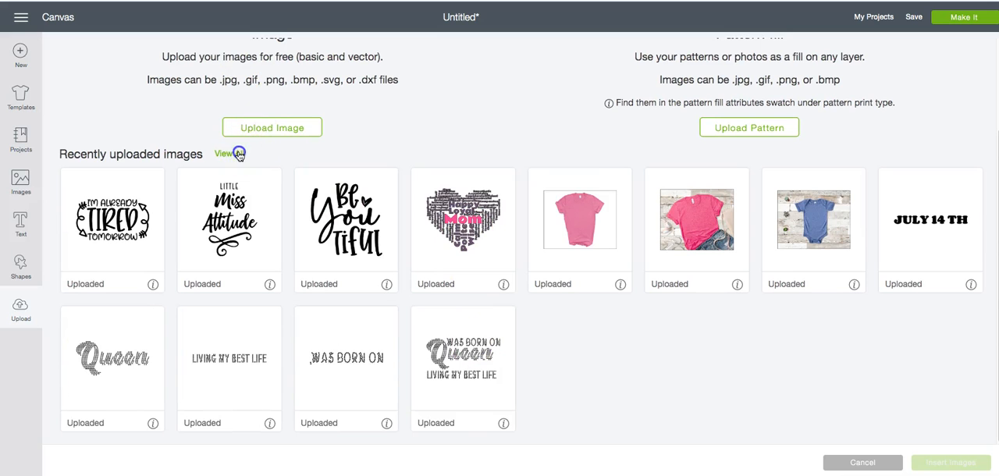
click(503, 277)
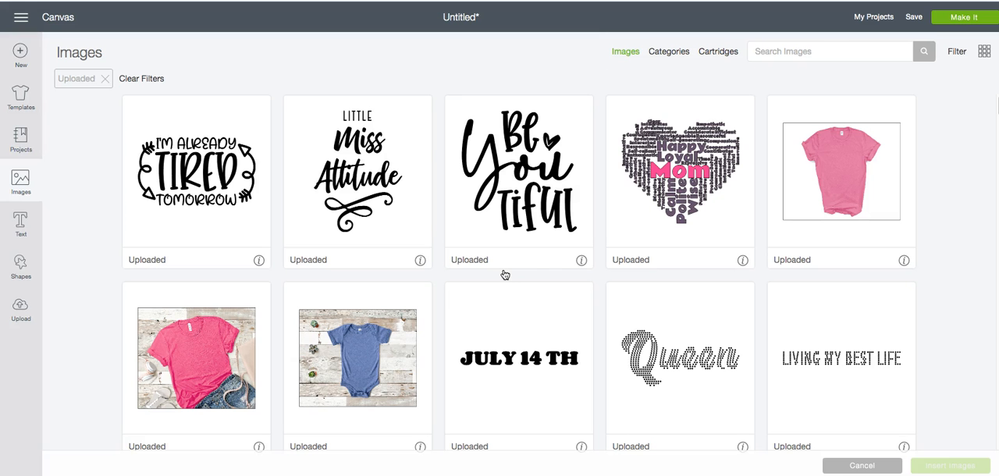
scroll(503, 297, down, 5)
scroll(502, 305, down, 1)
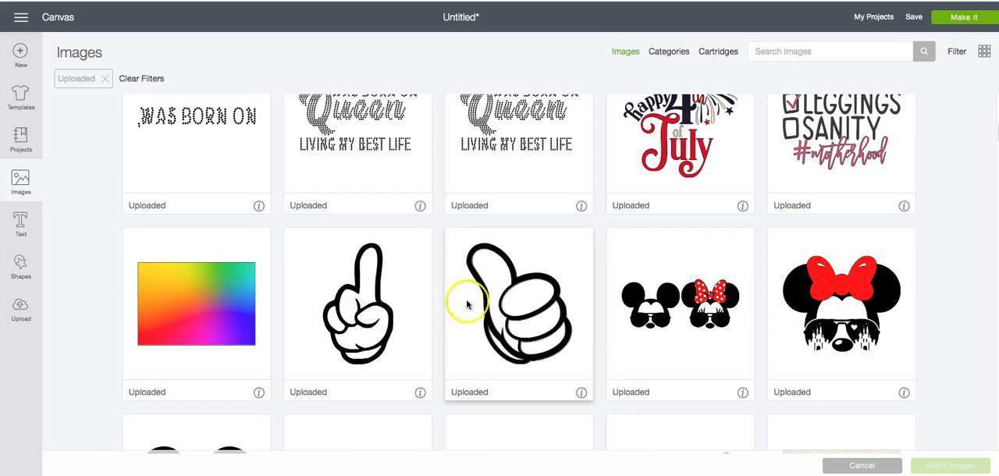
click(225, 310)
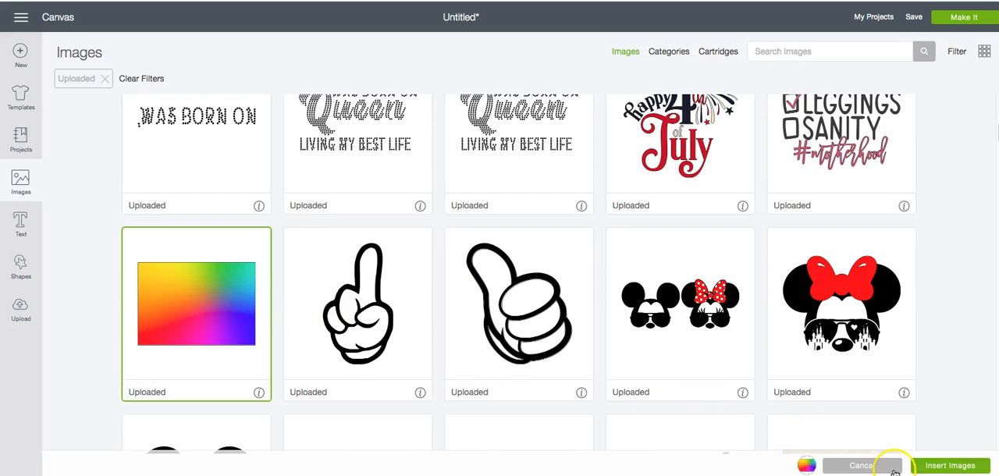
click(929, 467)
click(358, 381)
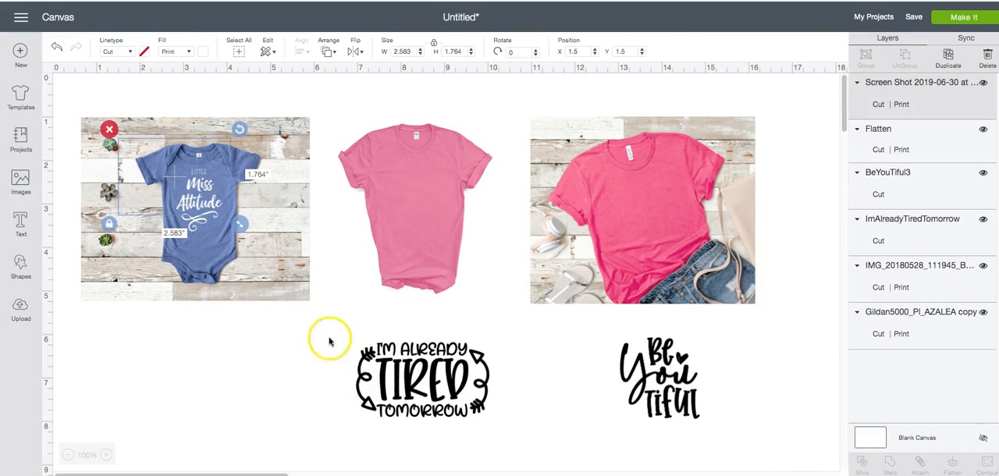
Cover the "I'm Already Tired Tomorrow" design with the rainbow image, enlarging it to about 3.49 by 2.38 inches.
drag(158, 159, 396, 360)
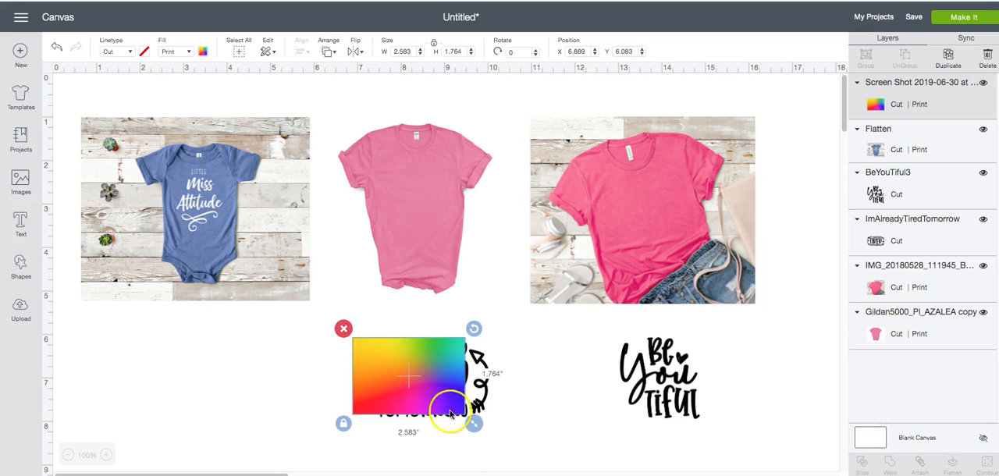
drag(476, 423, 516, 459)
drag(473, 422, 470, 415)
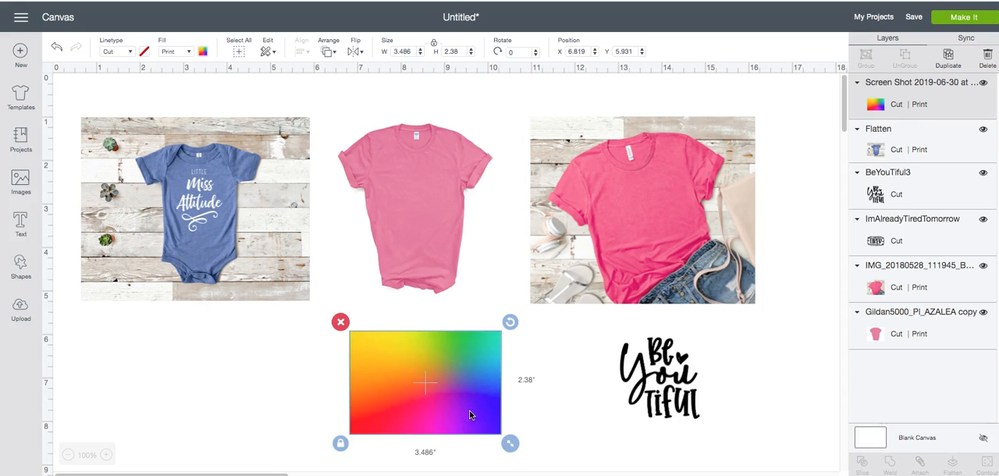
click(554, 433)
Send the rainbow image to the back, behind the "I'm Already Tired Tomorrow" design.
drag(314, 370, 537, 388)
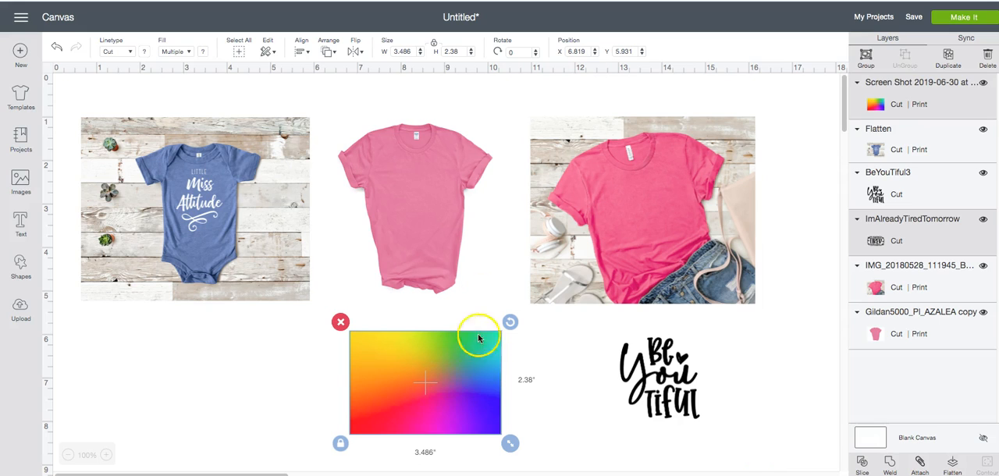
click(587, 433)
click(482, 394)
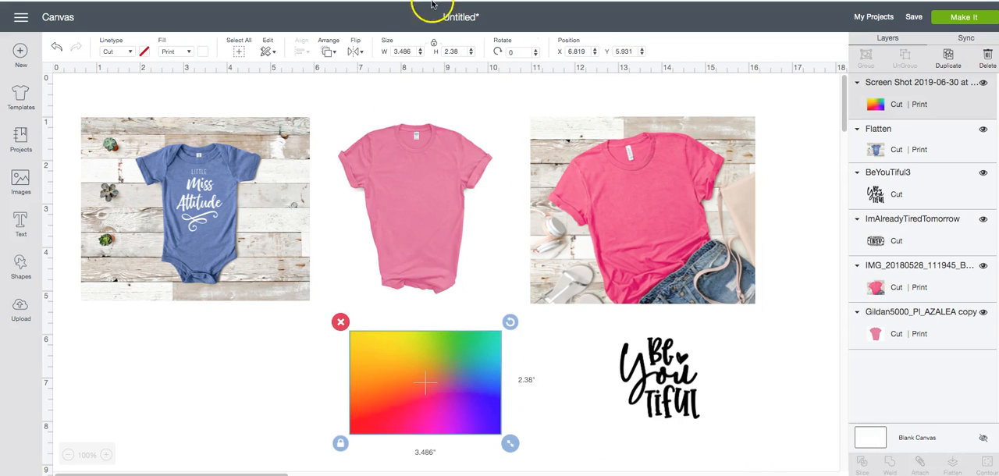
click(326, 53)
click(348, 74)
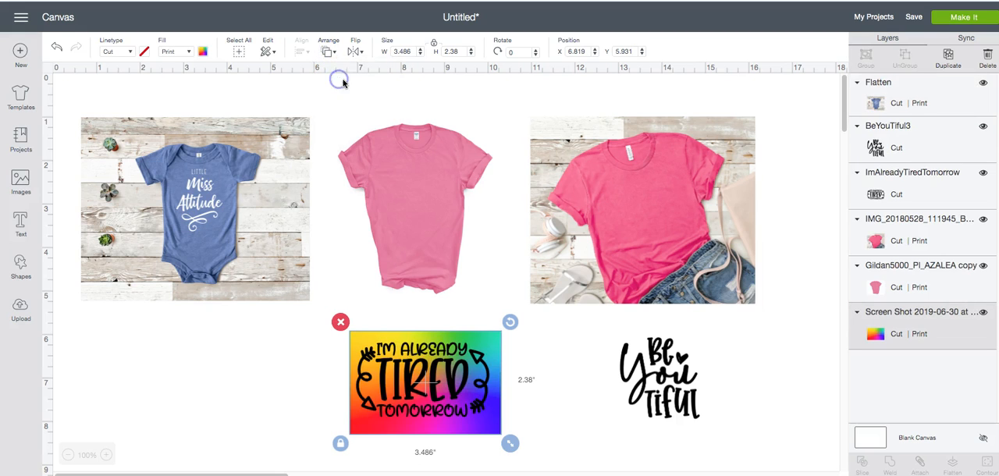
Slice the rainbow image with the "I'm Already Tired Tomorrow" design.
click(264, 370)
drag(294, 331, 529, 420)
click(862, 466)
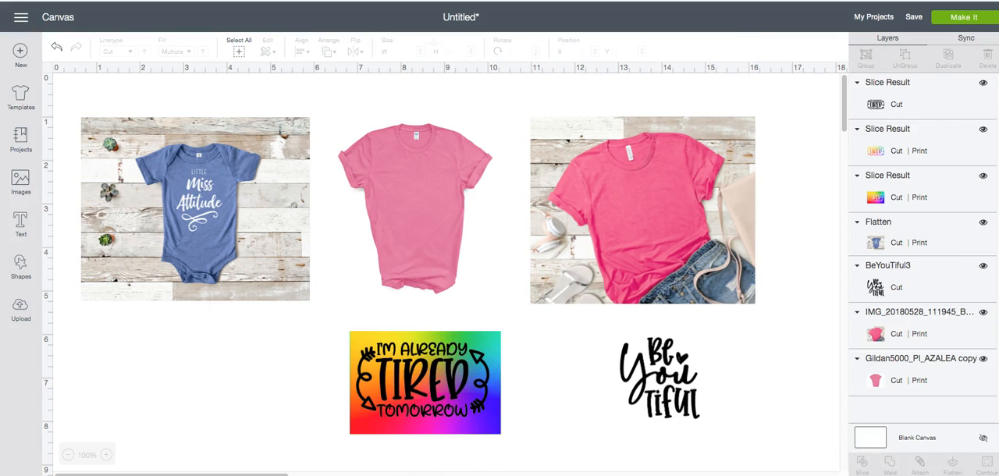
Delete the leftover rainbow background and the black copy of the quote, keeping only the rainbow-filled lettering.
click(463, 431)
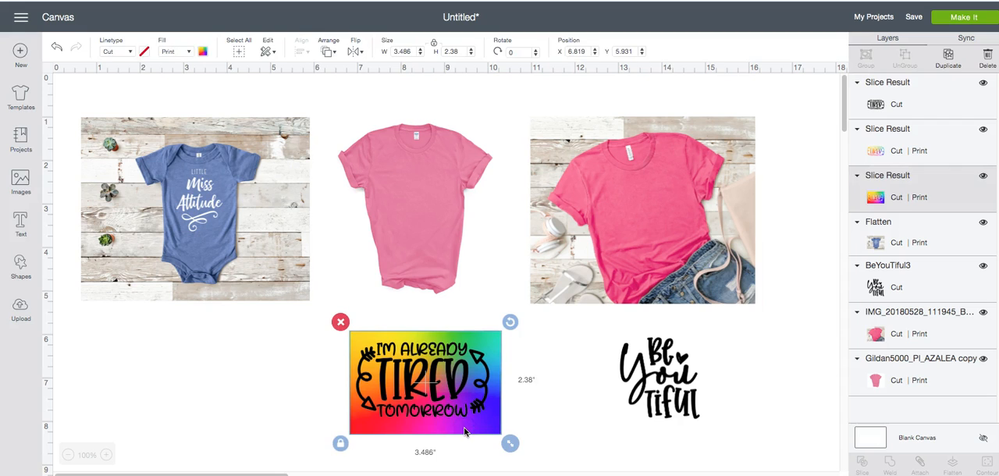
key(Delete)
click(449, 400)
key(Delete)
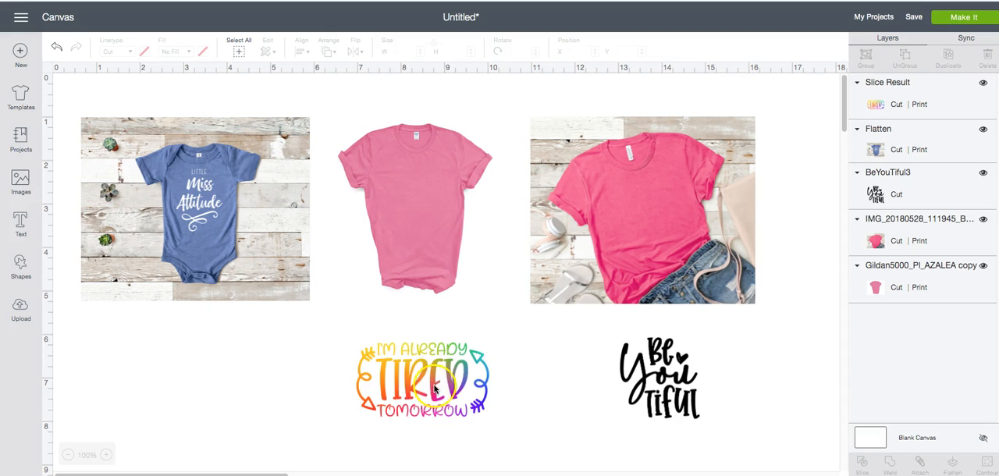
Shrink the rainbow quote to about 1.78 by 1 inch and place it on the chest of the plain pink shirt.
click(451, 388)
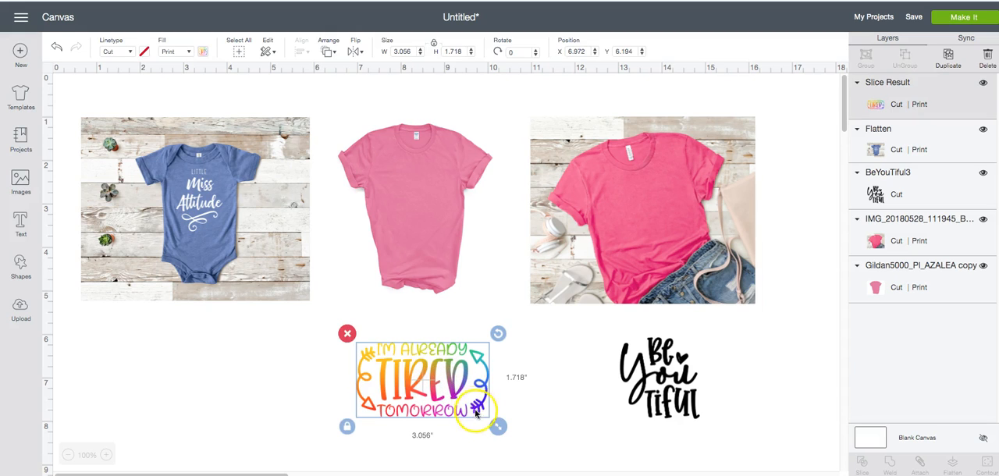
drag(498, 427, 426, 187)
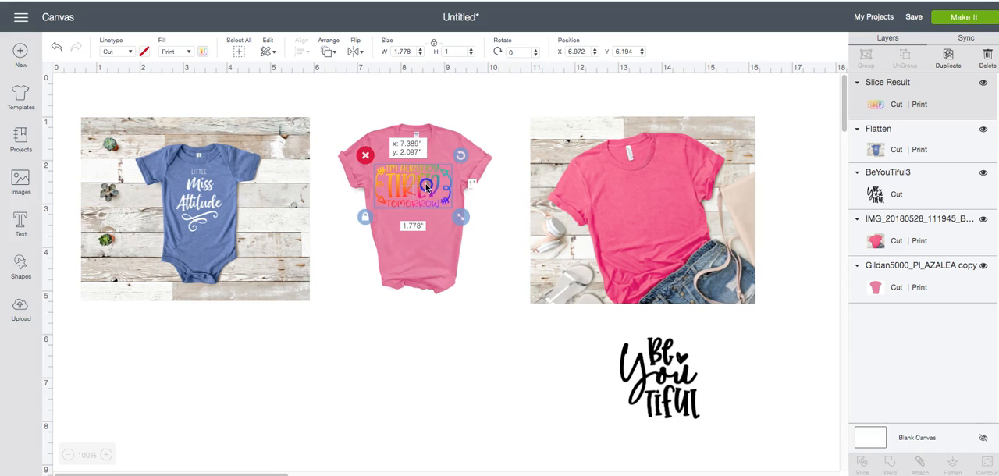
click(508, 382)
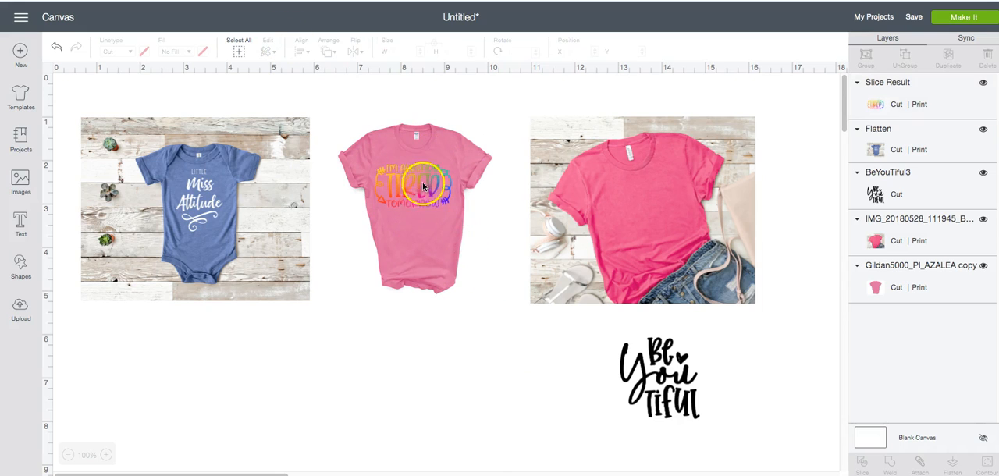
Shrink the rainbow quote slightly, centre it on the plain pink shirt's chest, and flatten it together with the shirt.
drag(418, 199, 419, 193)
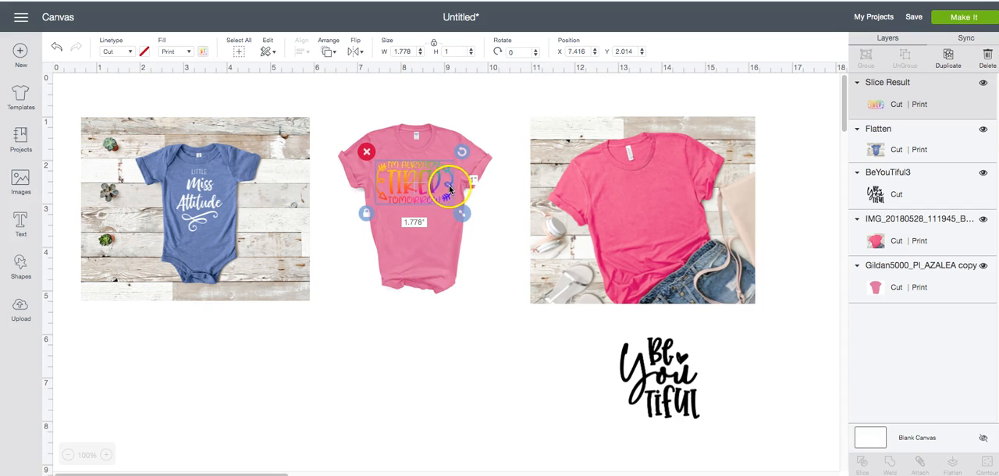
drag(462, 213, 453, 209)
drag(424, 182, 430, 185)
click(510, 309)
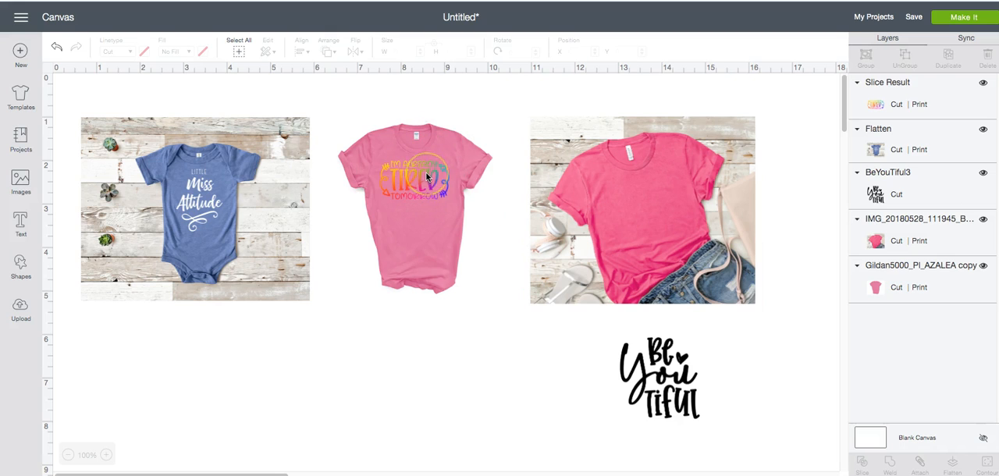
drag(360, 88, 457, 250)
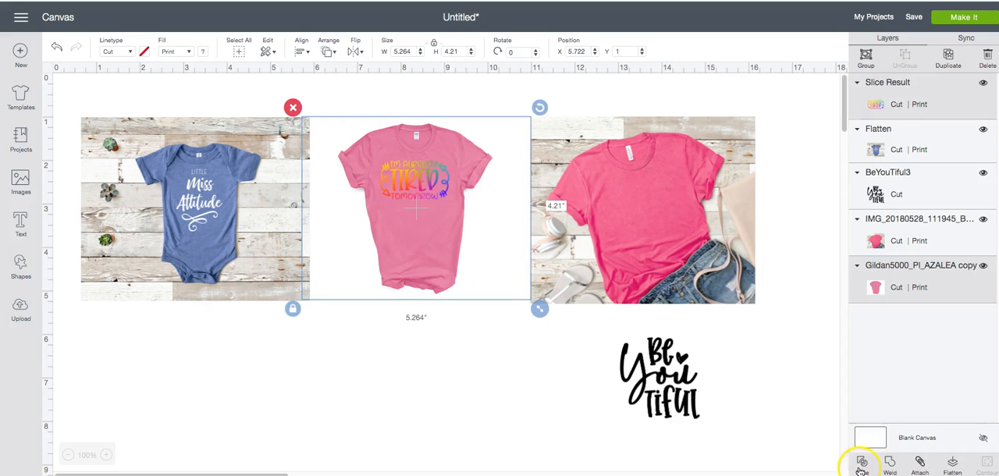
click(952, 464)
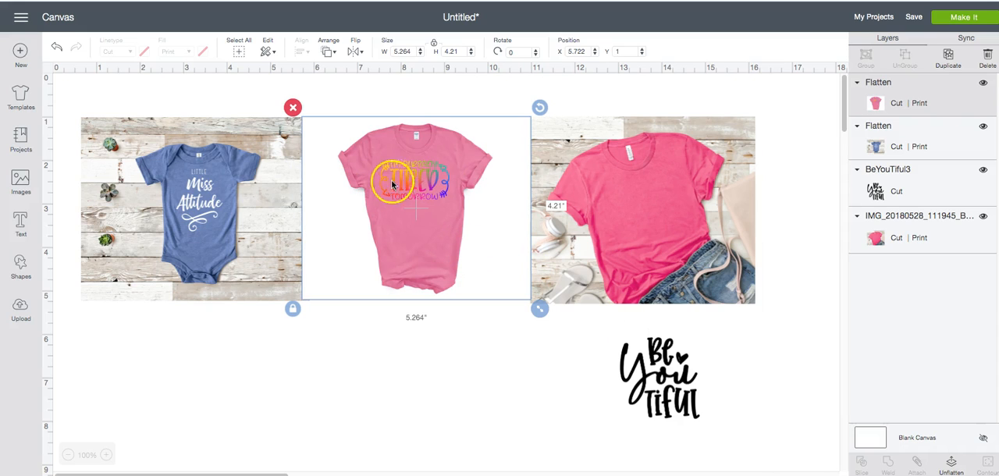
Recolour the "Be You Tiful" design white and place it on the bright pink shirt at about 1.42 by 1.46 inches.
click(665, 357)
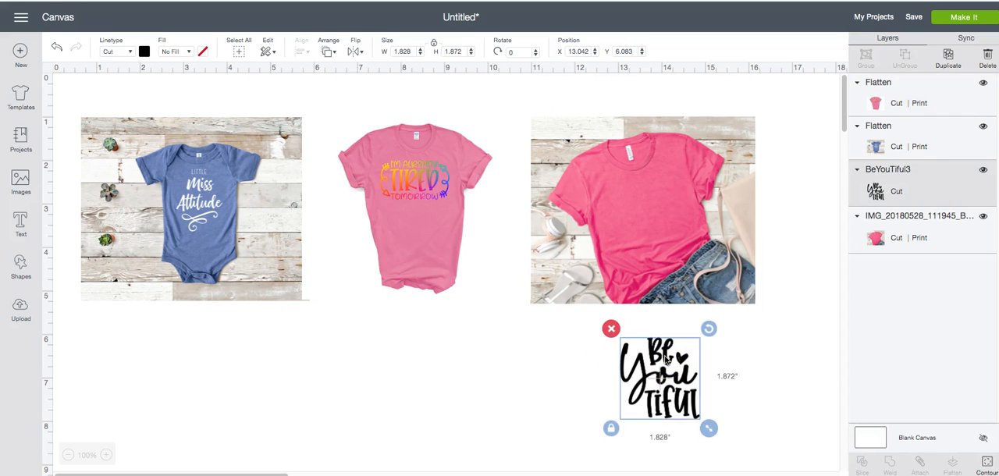
click(143, 51)
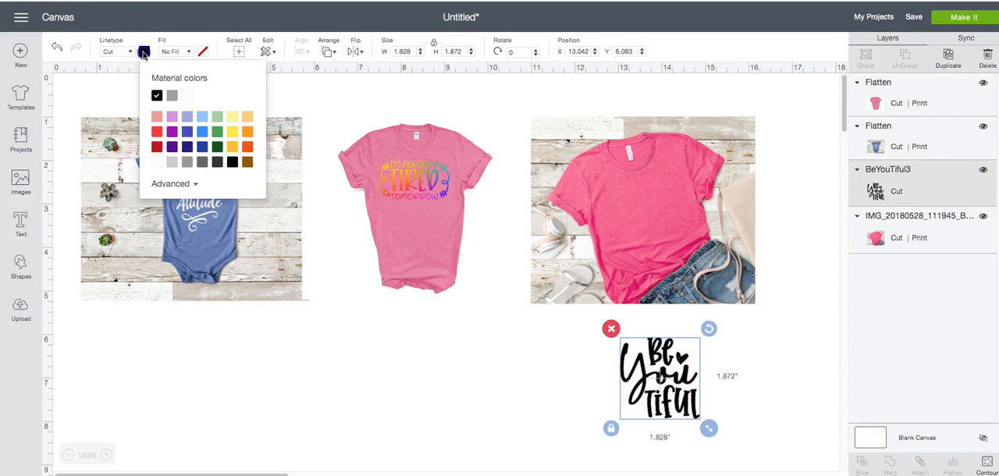
click(159, 161)
drag(677, 379, 666, 216)
drag(696, 269, 679, 250)
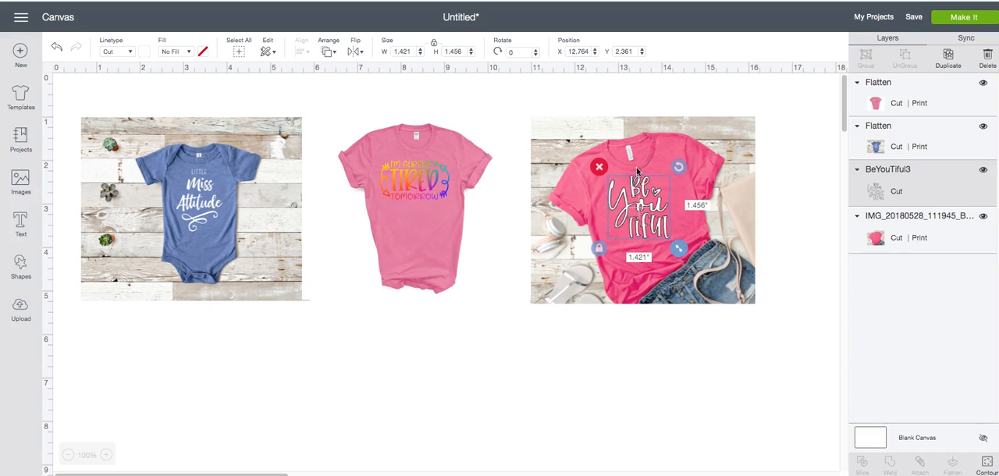
Tilt the white "Be You Tiful" design to about 344.6° to follow the shirt's angle and enlarge it to about 2.08 by 1.84 inches.
drag(678, 166, 667, 156)
drag(644, 205, 652, 205)
click(722, 397)
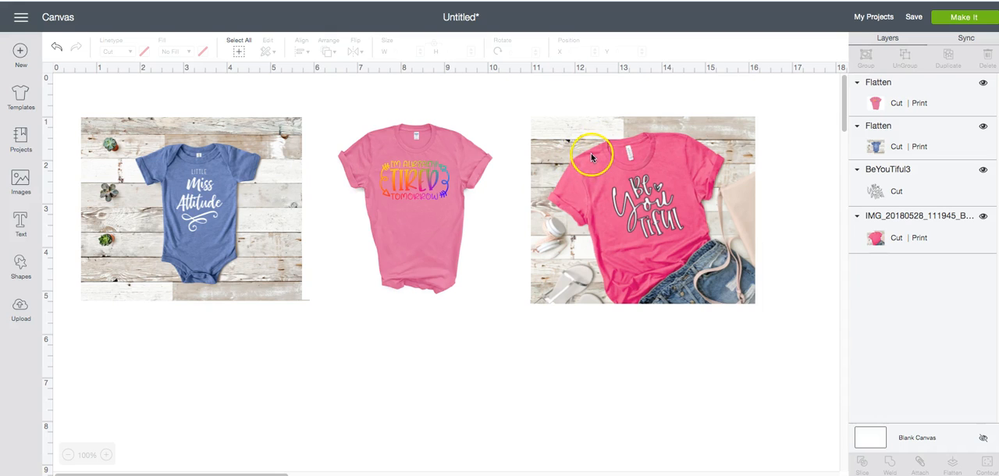
drag(641, 218, 635, 219)
drag(689, 256, 708, 266)
drag(662, 243, 660, 241)
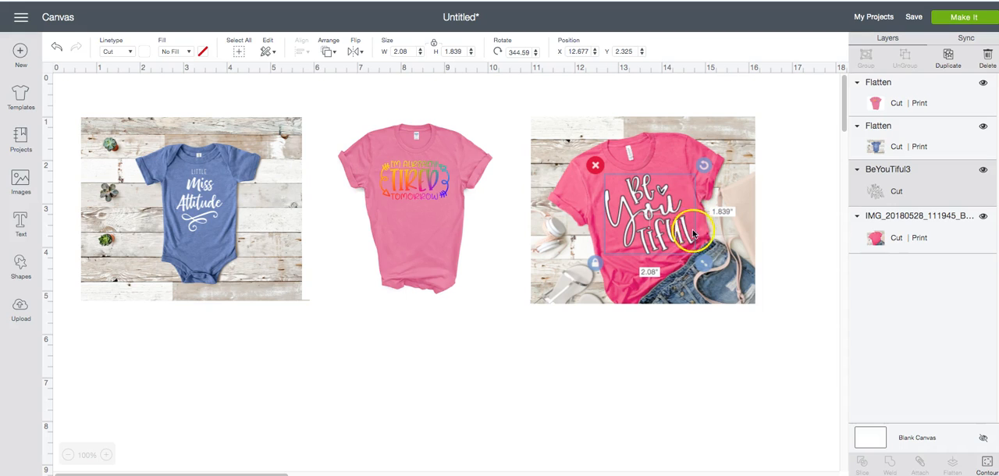
click(734, 366)
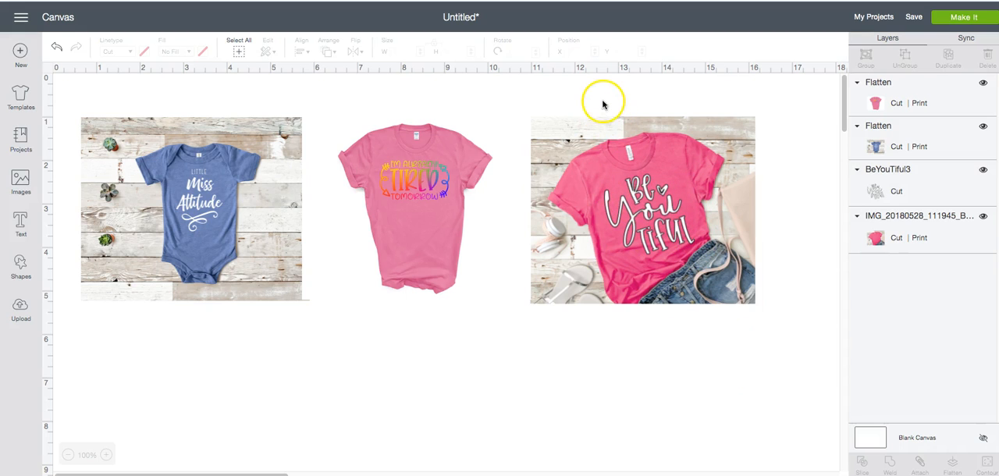
Flatten the white "Be You Tiful" design together with the bright pink shirt photo.
drag(602, 90, 706, 326)
click(952, 466)
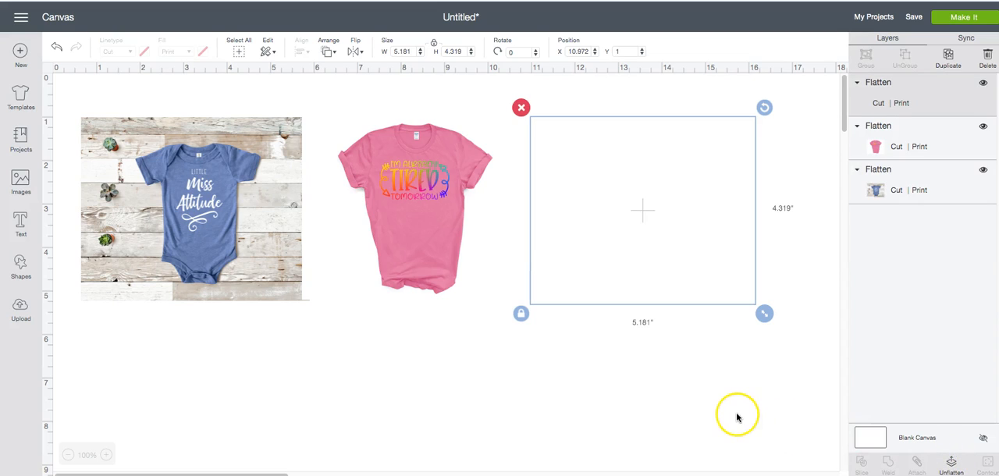
click(587, 355)
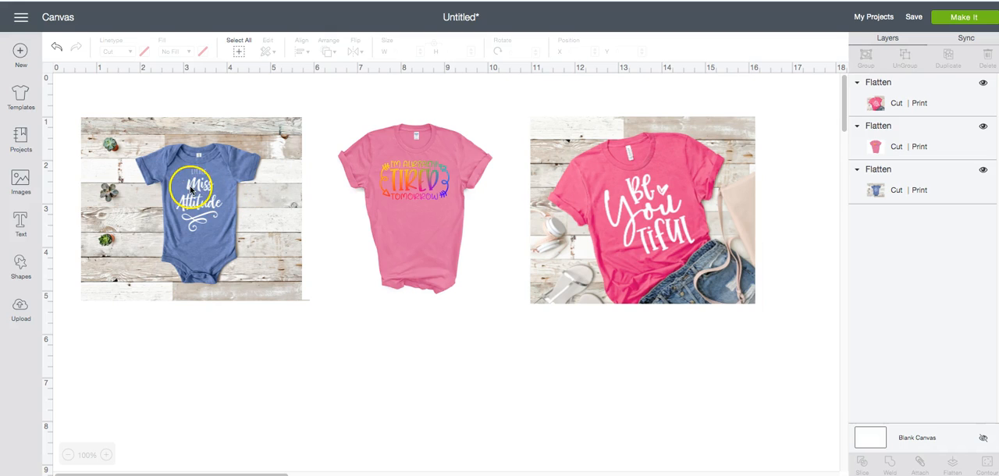
click(176, 160)
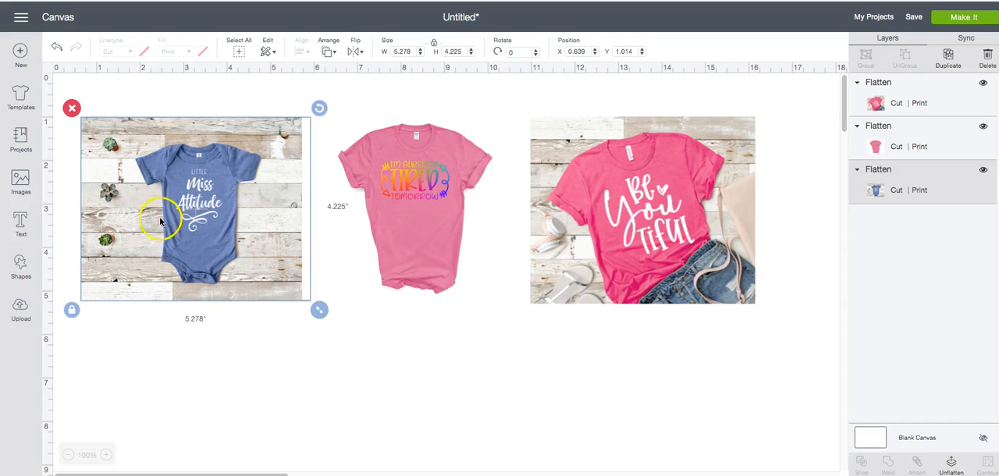
click(279, 390)
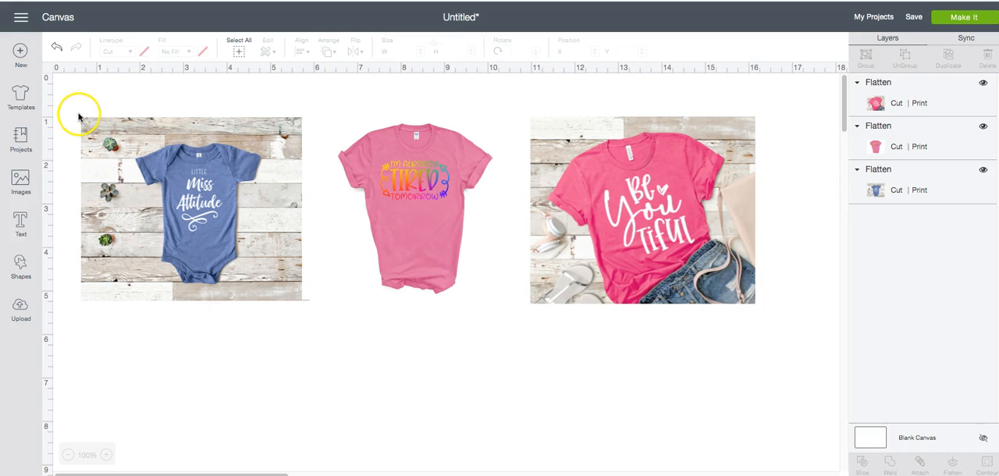
drag(79, 115, 303, 306)
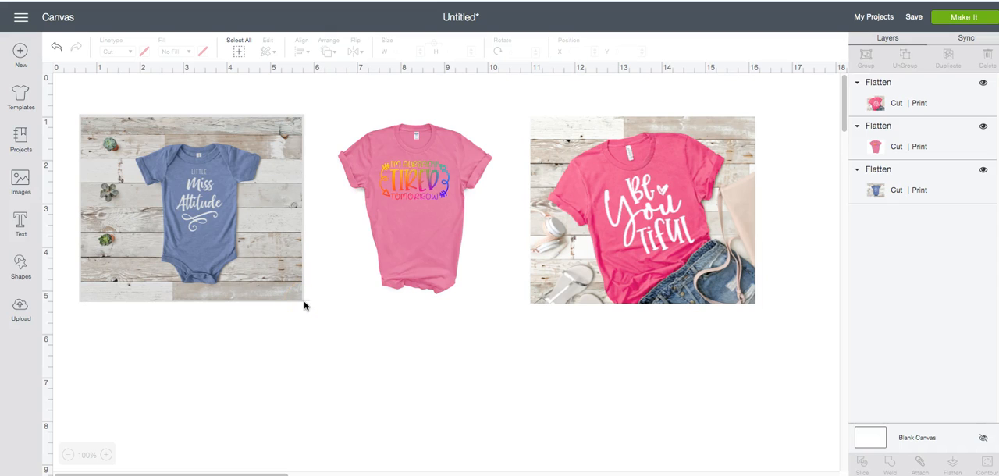
drag(305, 306, 304, 306)
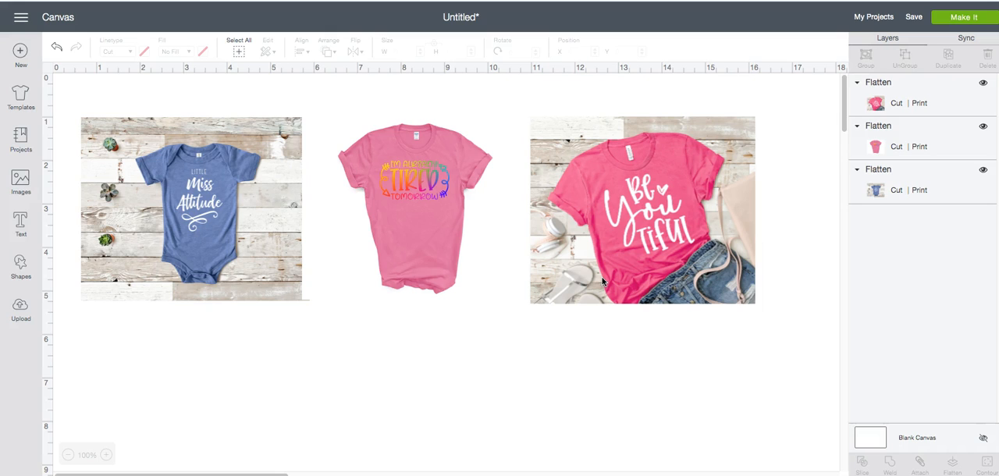
drag(529, 114, 759, 310)
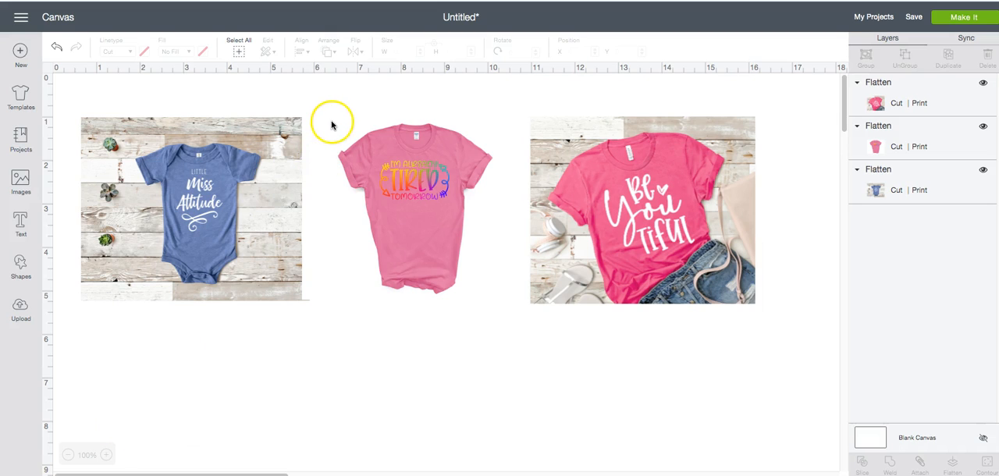
drag(331, 115, 504, 308)
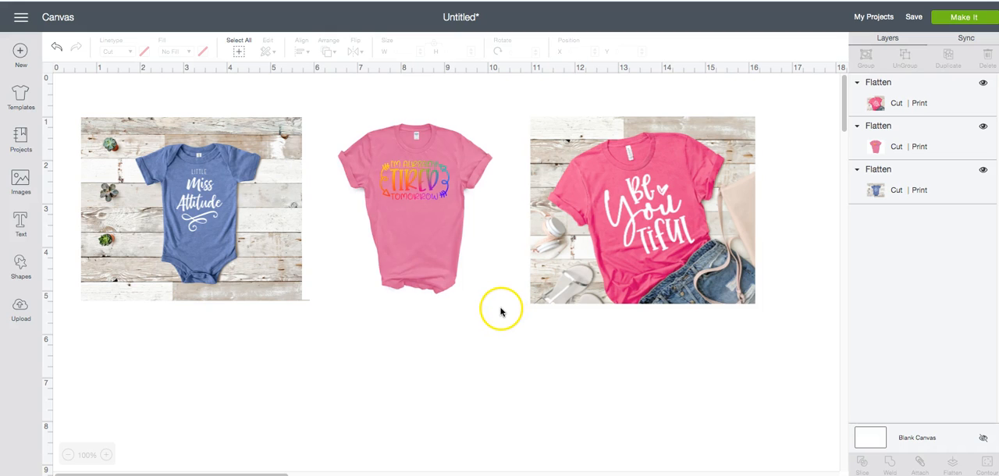